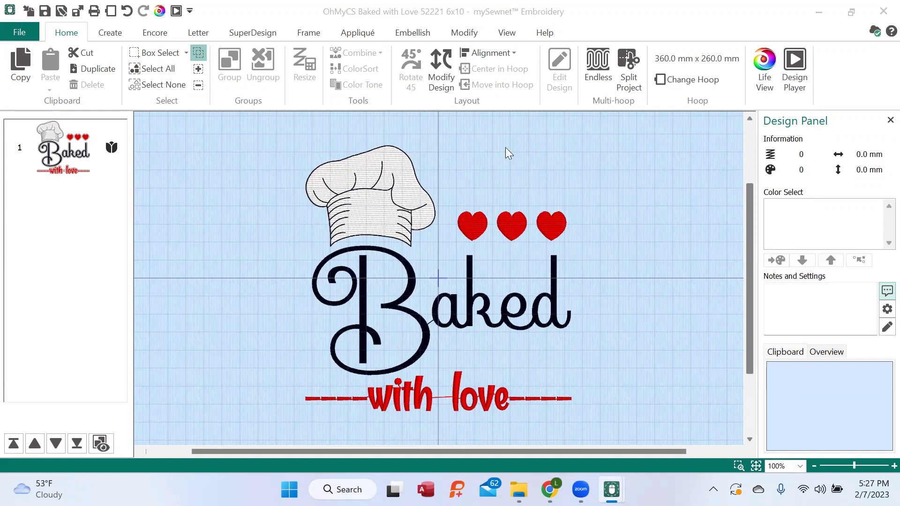
- Switch to the Create ribbon tab to reach the Wizards and Digitizing tools
click(112, 34)
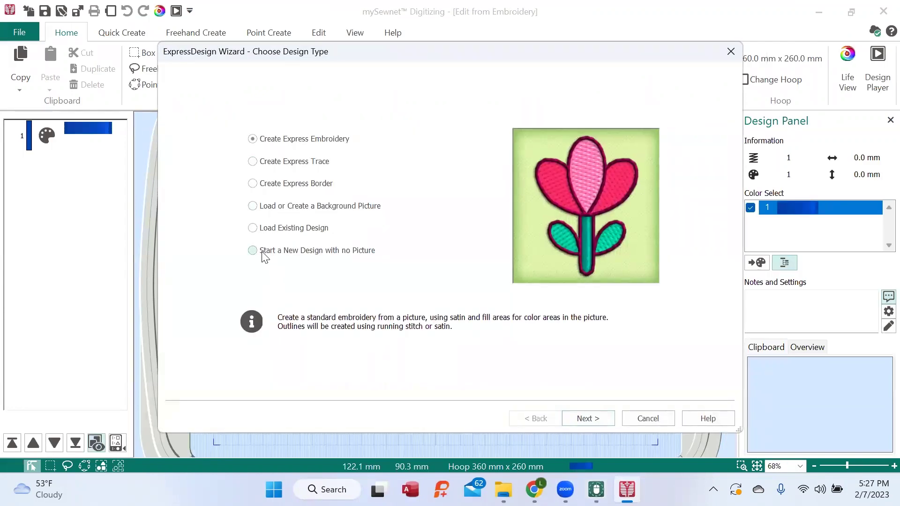
- Start a no-picture design in the ExpressDesign Wizard using the 360 × 260 mm Designer Imperial Hoop
click(252, 251)
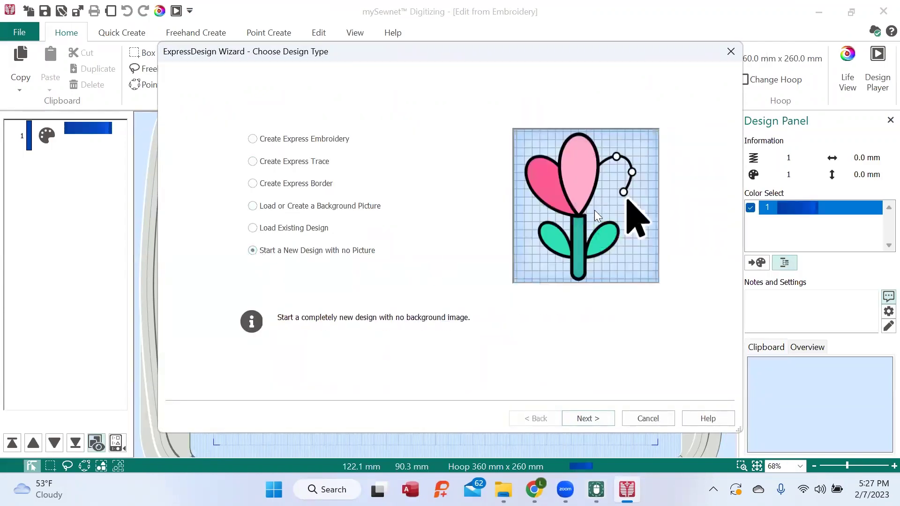
click(586, 418)
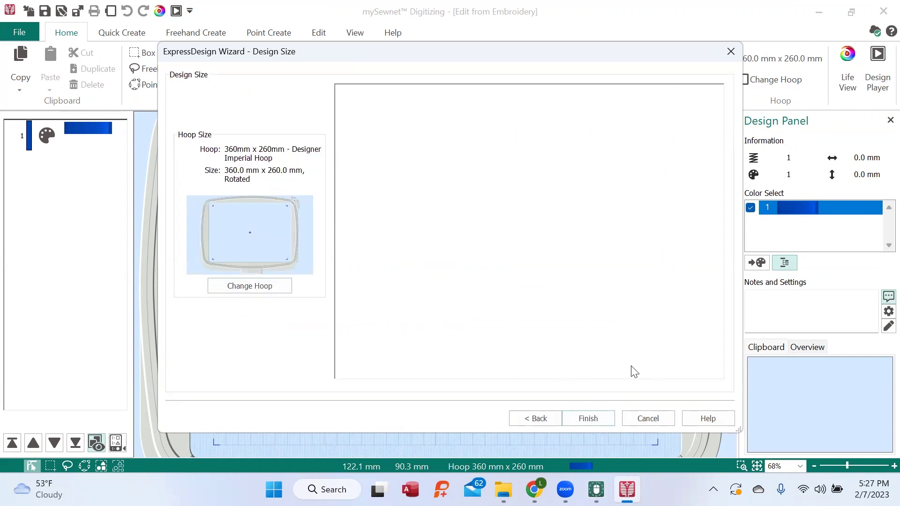
click(601, 418)
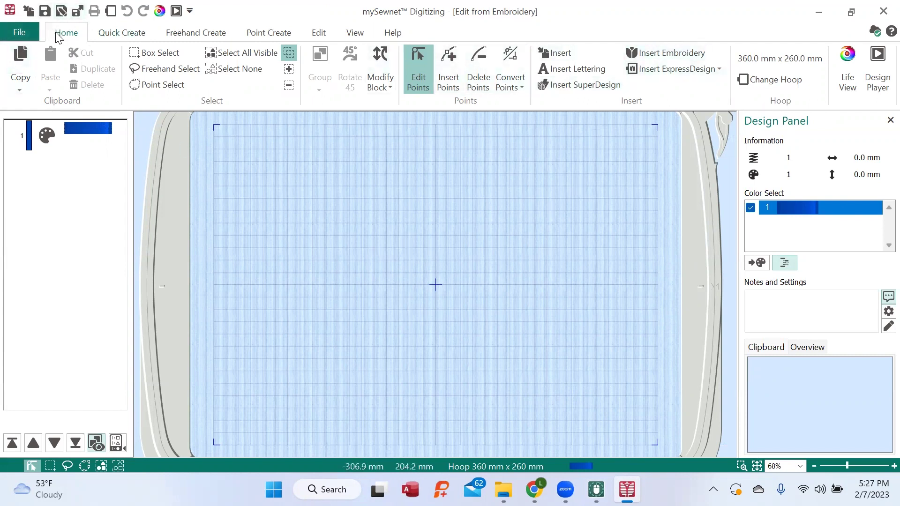
- Insert the Desktop embroidery OhMyCS Baked with Love 52221 6x10 into the hoop
click(660, 52)
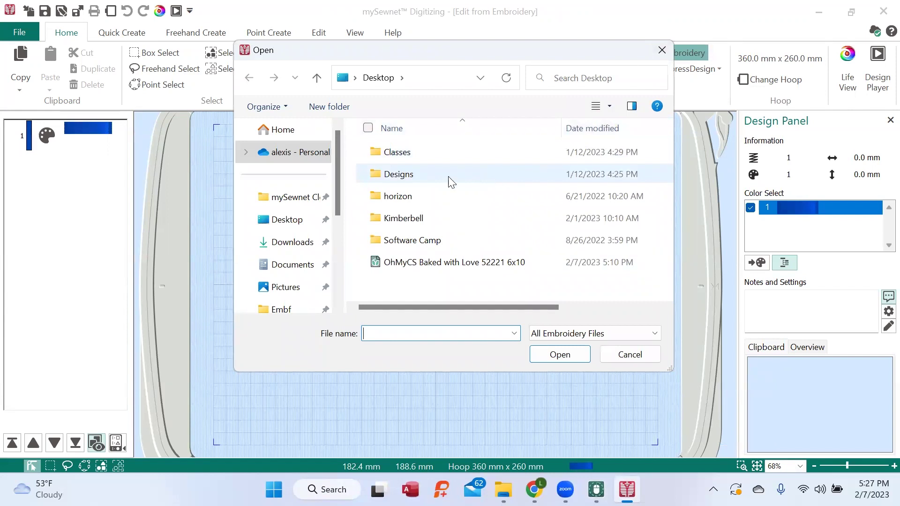
click(443, 262)
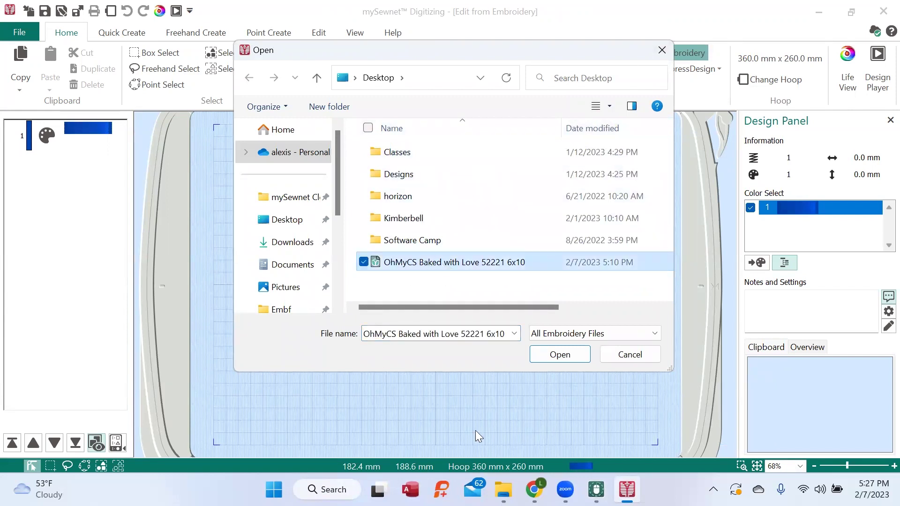
click(560, 355)
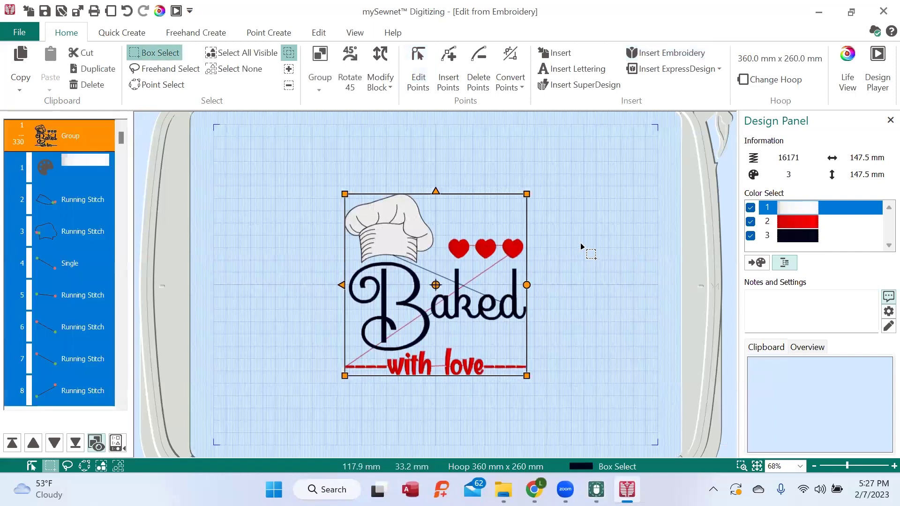
- Ungroup the Baked with Love design into separate stitch objects and deselect it
right_click(81, 135)
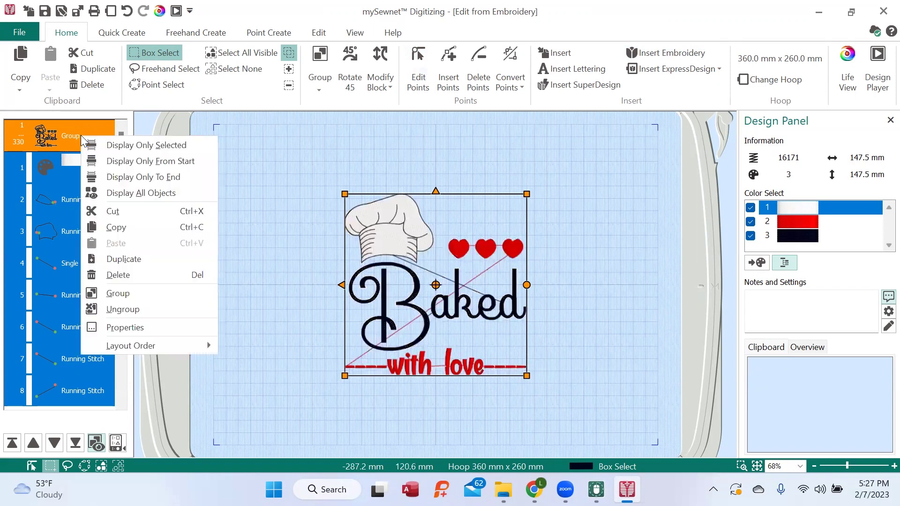
click(124, 309)
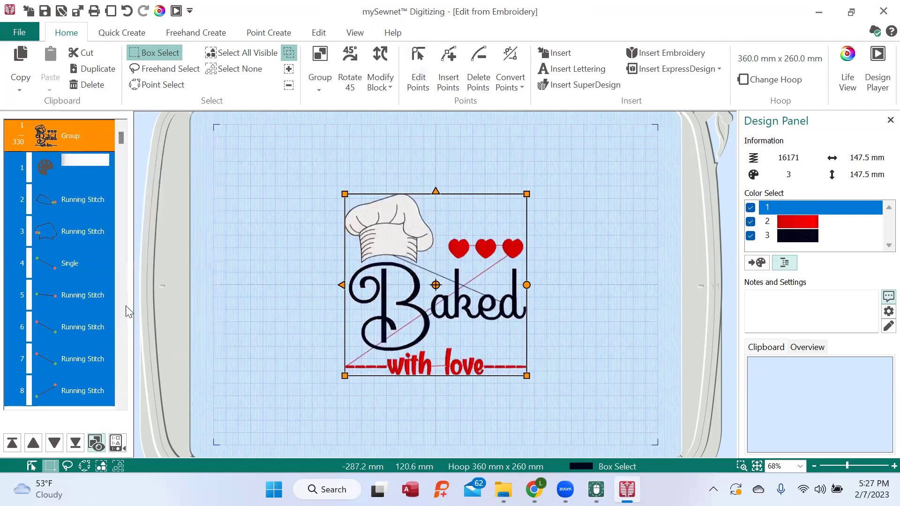
click(226, 184)
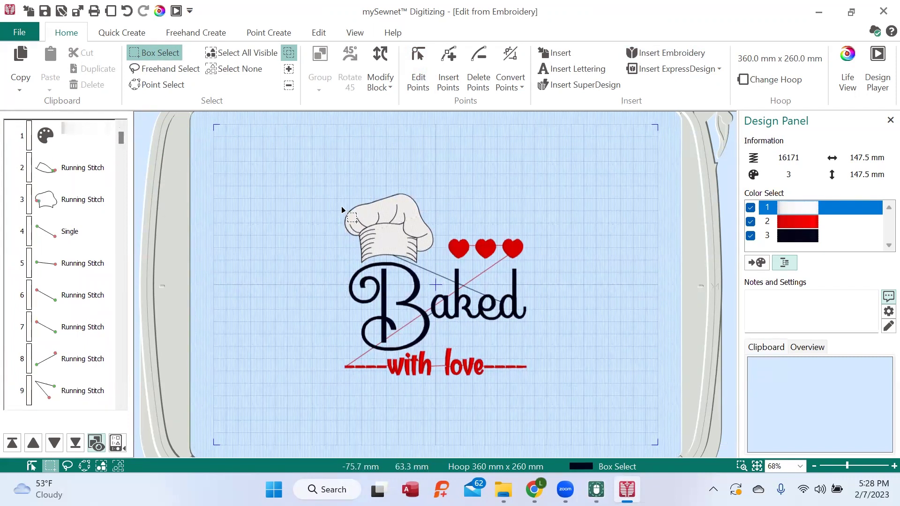
- Select item 16, the chef hat's Pattern Fill, and set the zoom to 100%
drag(118, 136, 121, 146)
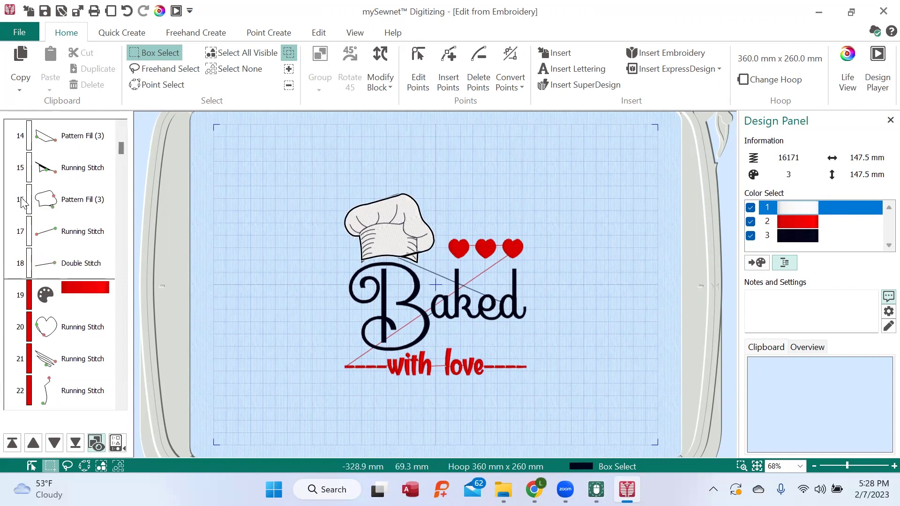
click(76, 204)
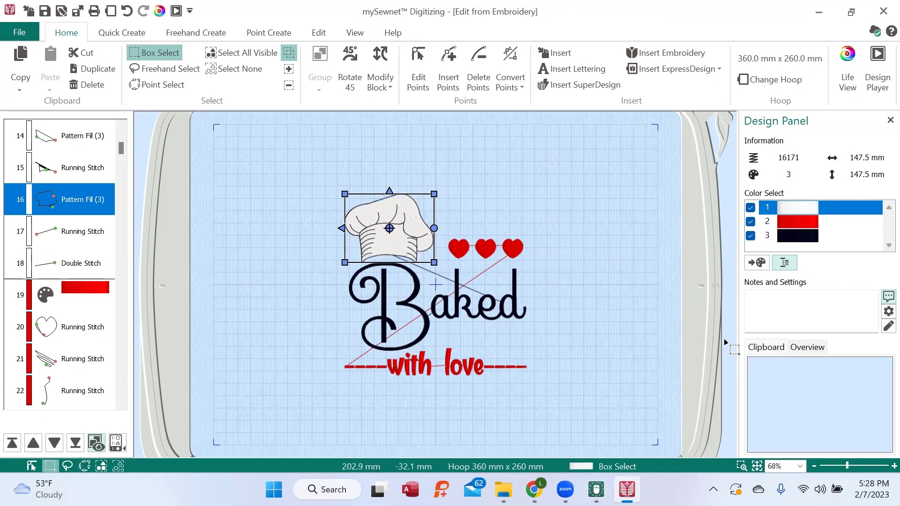
click(801, 466)
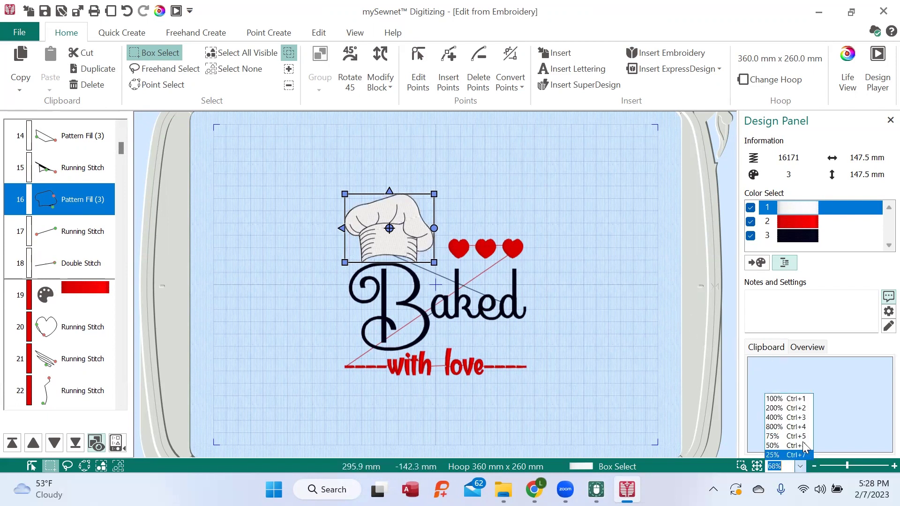
click(799, 398)
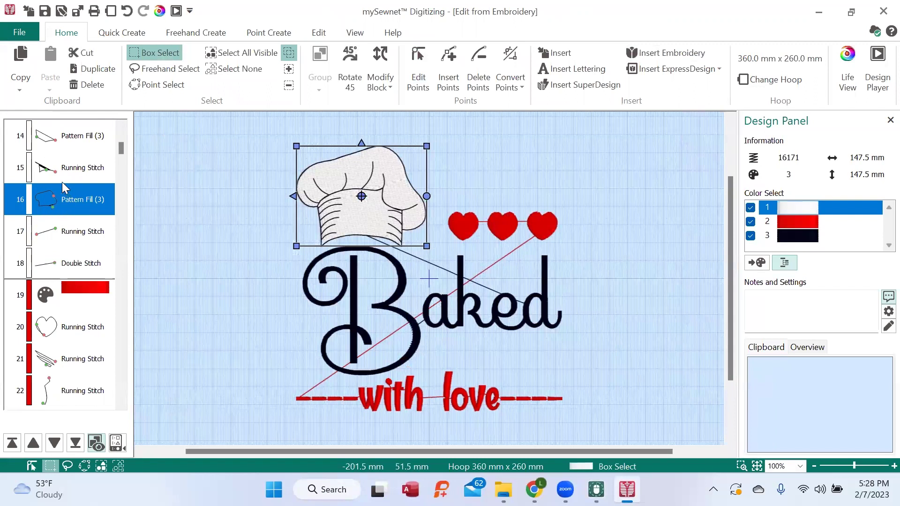
- Change the chef hat's fill to Diamonds pattern 101 in Properties, applying and confirming it
right_click(84, 200)
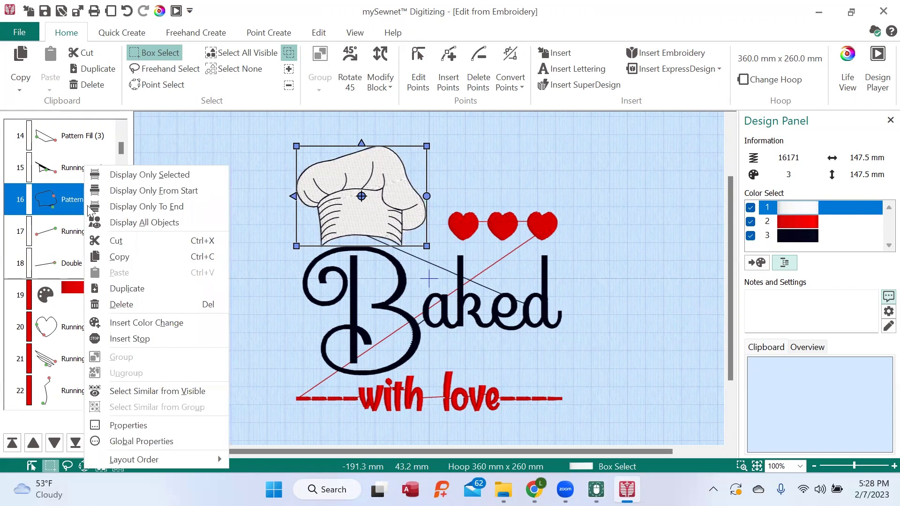
click(160, 424)
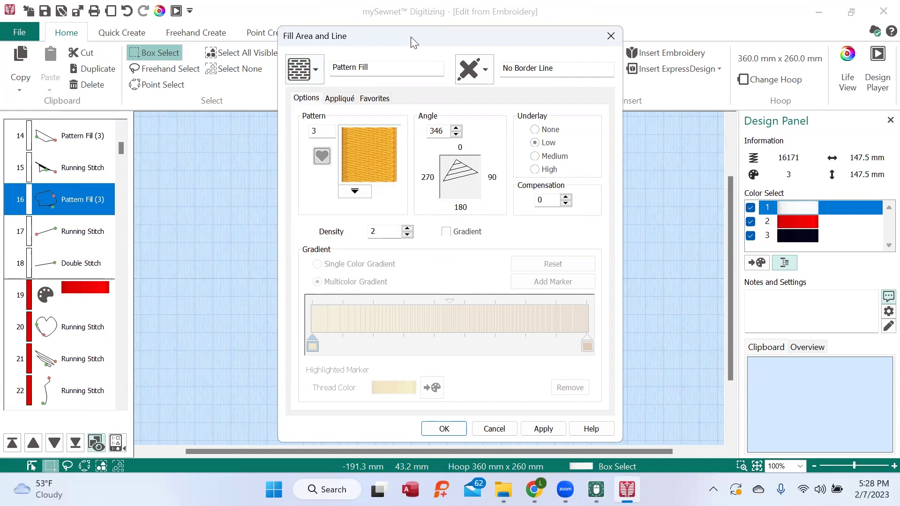
drag(378, 33, 588, 28)
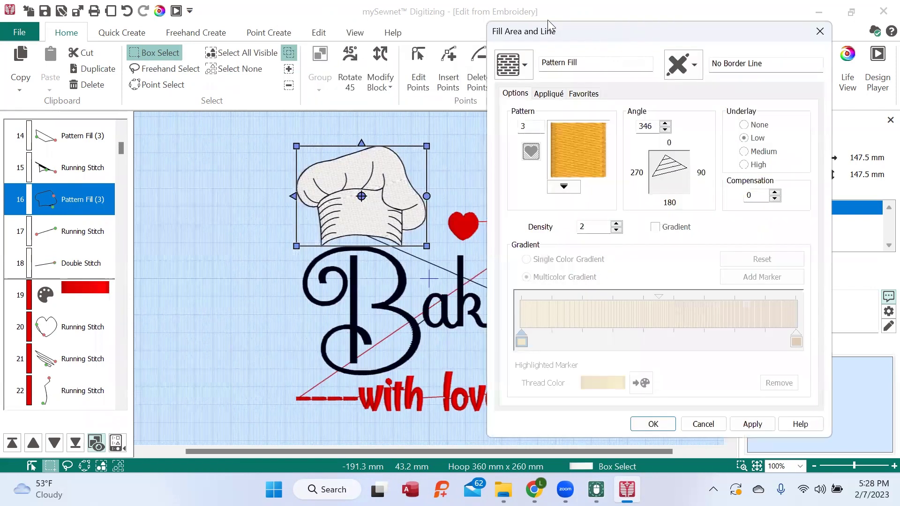
click(565, 187)
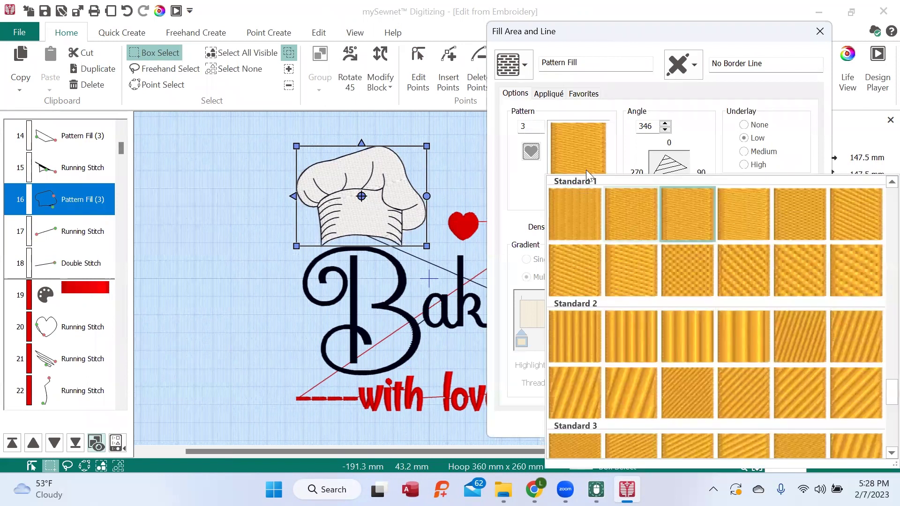
drag(879, 397, 878, 257)
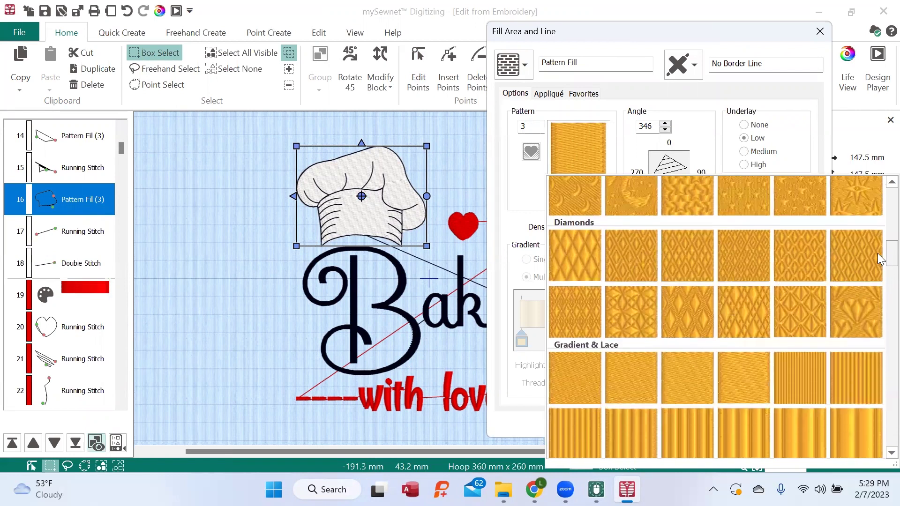
click(807, 258)
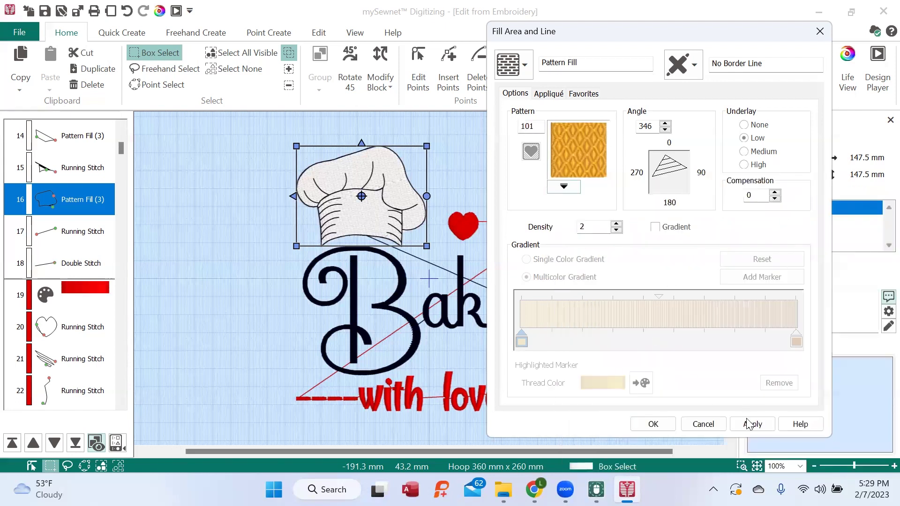
click(753, 425)
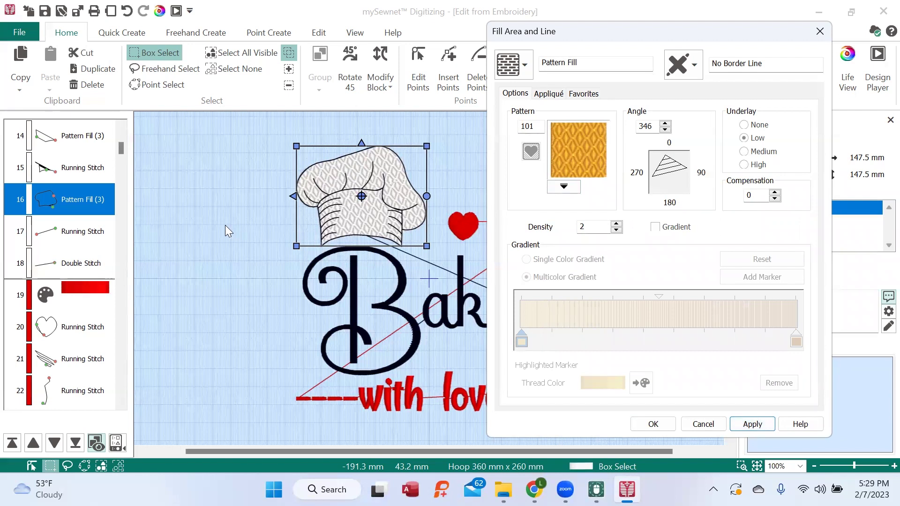
click(664, 422)
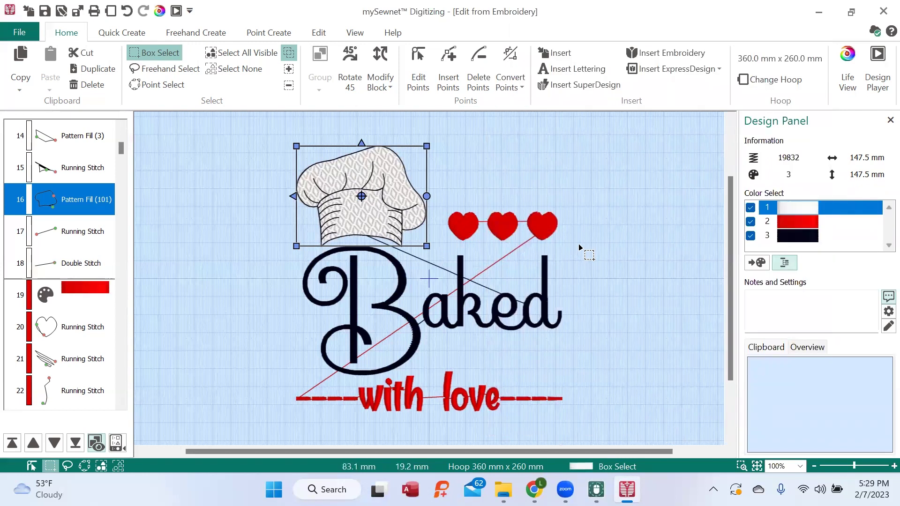
- Zoom to 200% and select row 51, the middle heart's Pattern Fill (3)
click(800, 465)
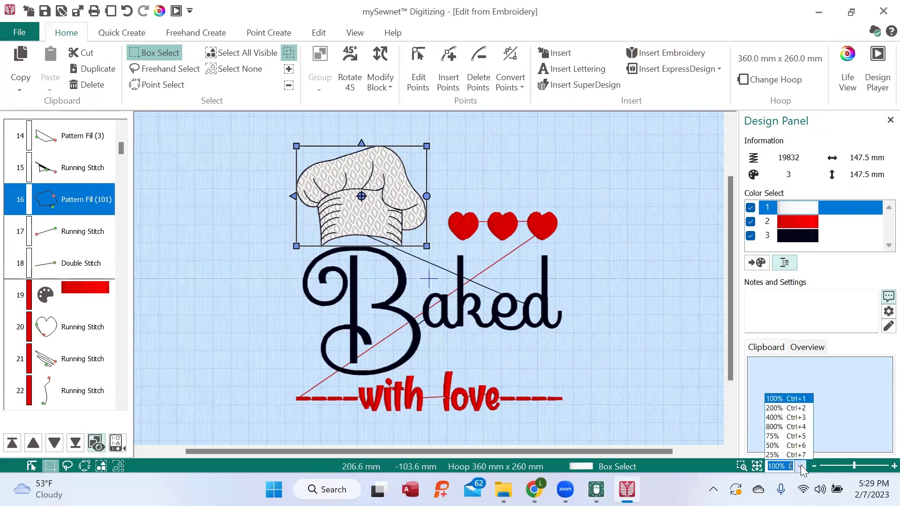
click(801, 408)
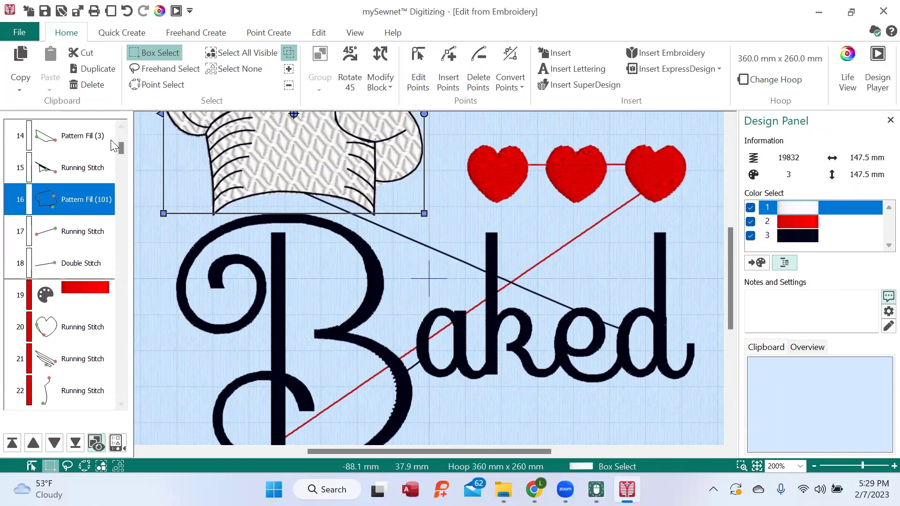
drag(120, 146, 125, 175)
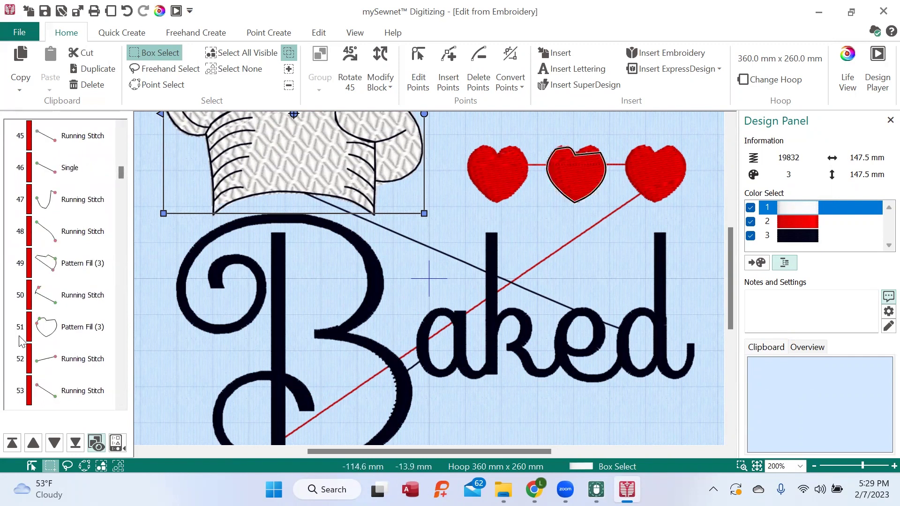
click(72, 328)
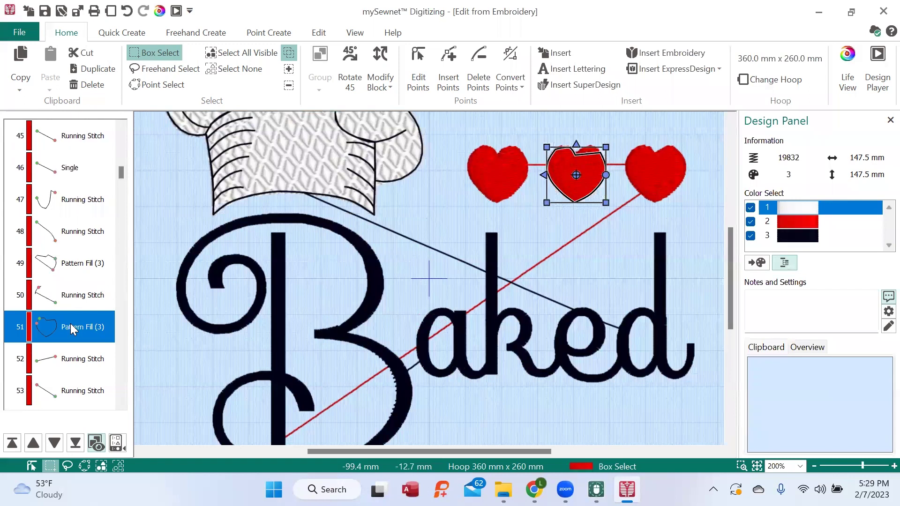
- Set the middle heart's fill to hearts pattern 116 in Properties, then apply and confirm
right_click(87, 331)
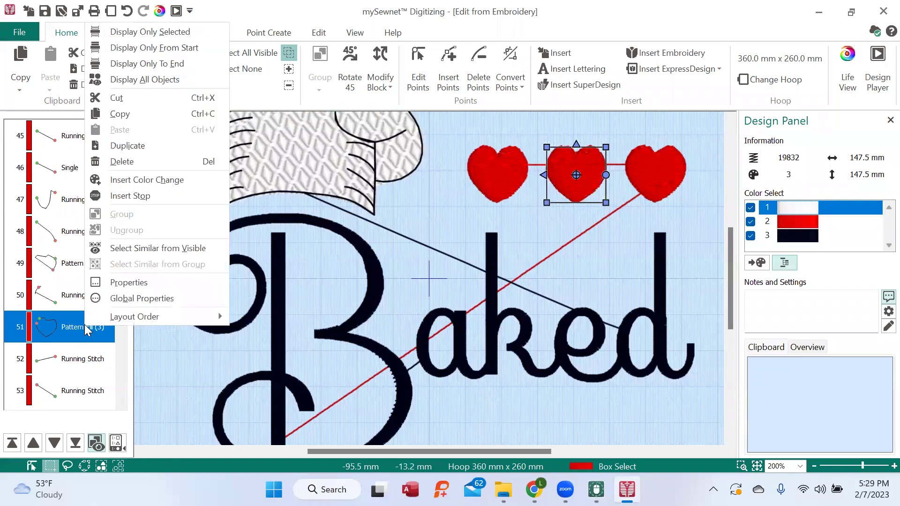
click(111, 282)
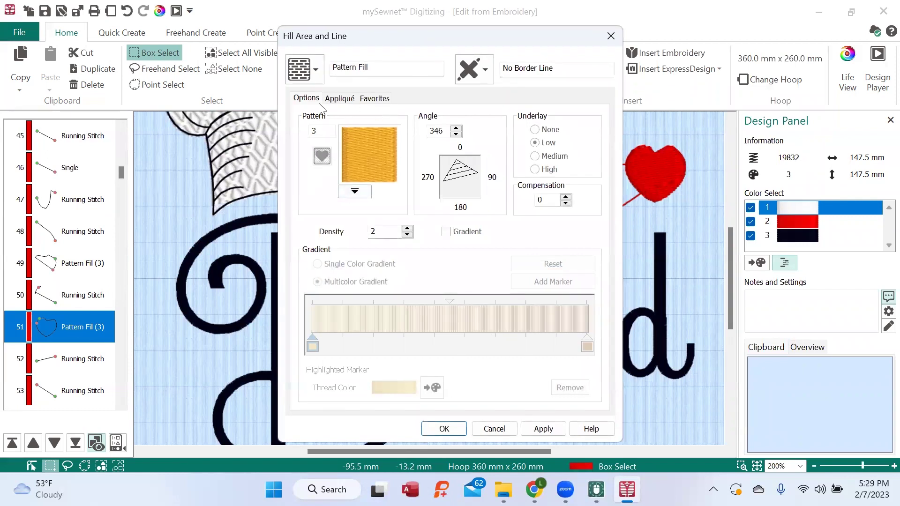
click(354, 192)
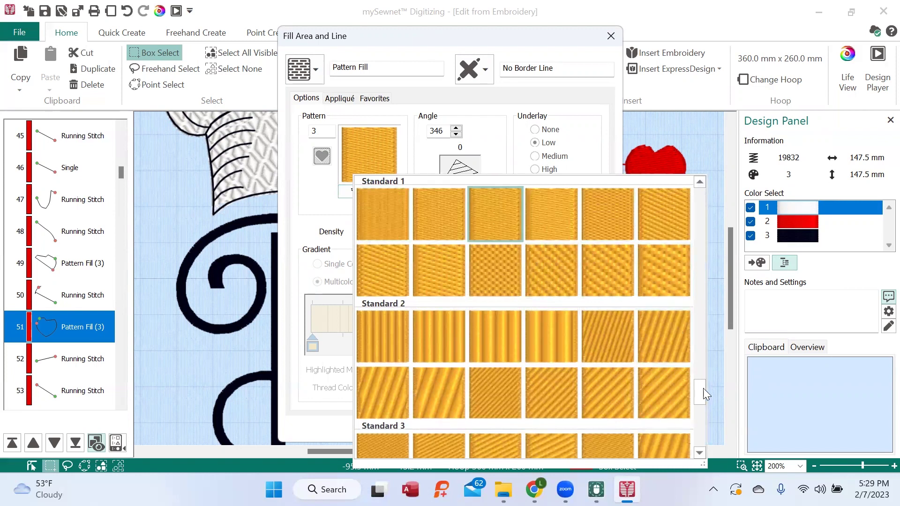
drag(700, 388, 730, 273)
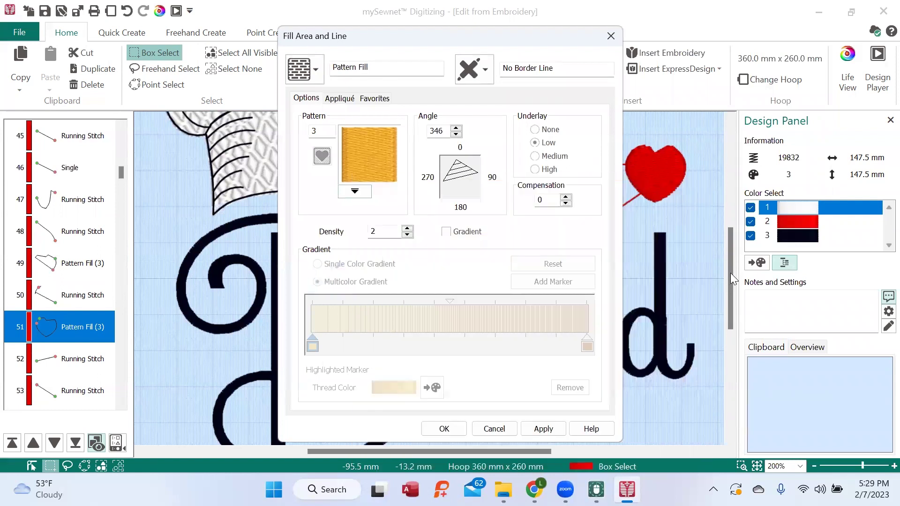
click(354, 191)
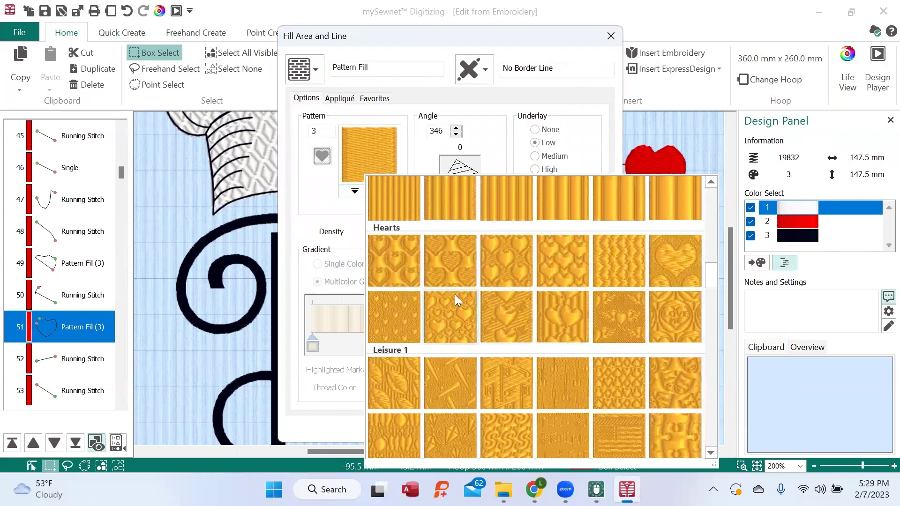
click(452, 315)
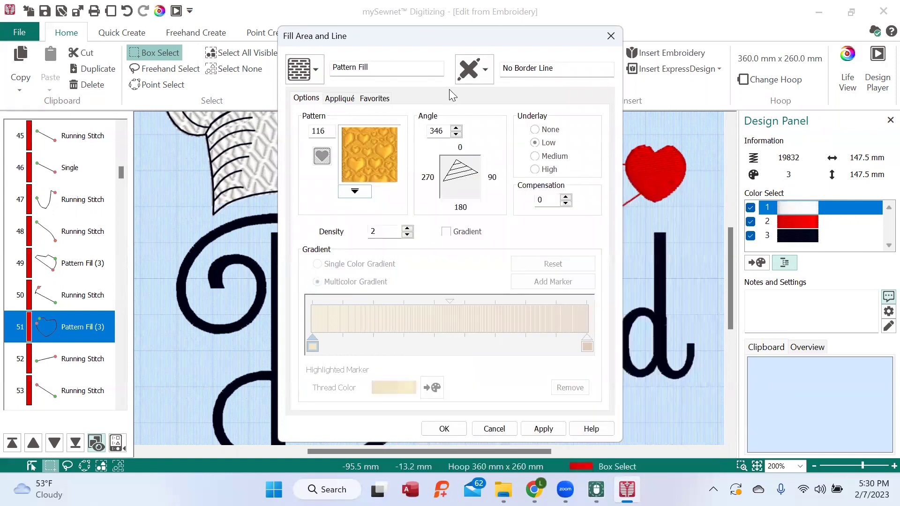
drag(476, 44, 746, 58)
click(812, 441)
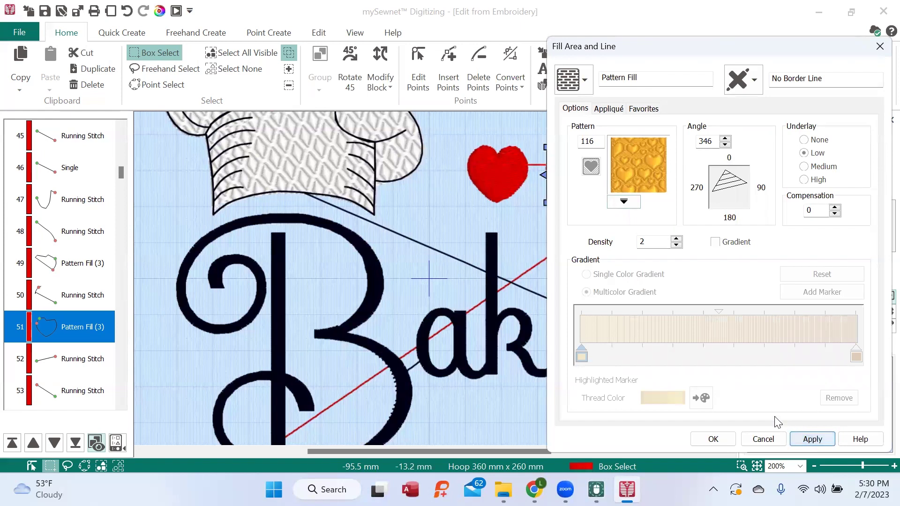
click(711, 439)
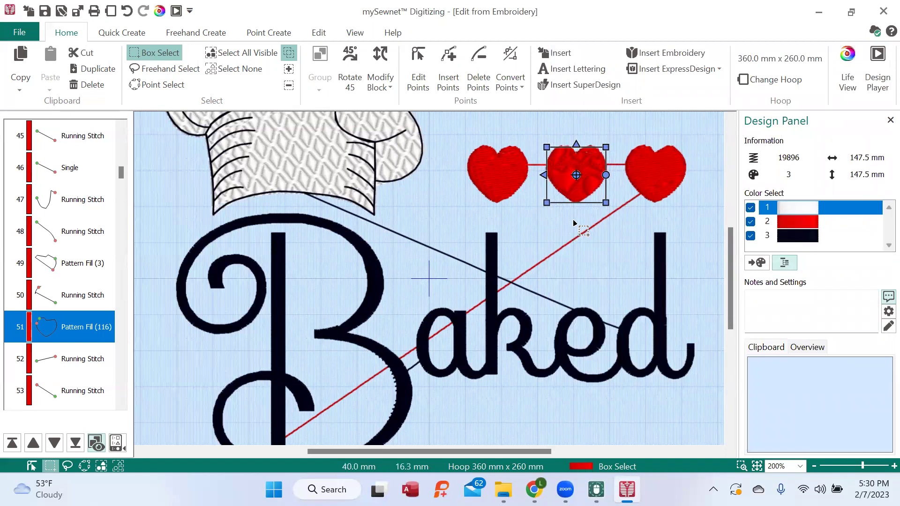
- Replace the middle heart's fill with Leisure 1 pattern 125, apply, confirm and deselect
right_click(76, 329)
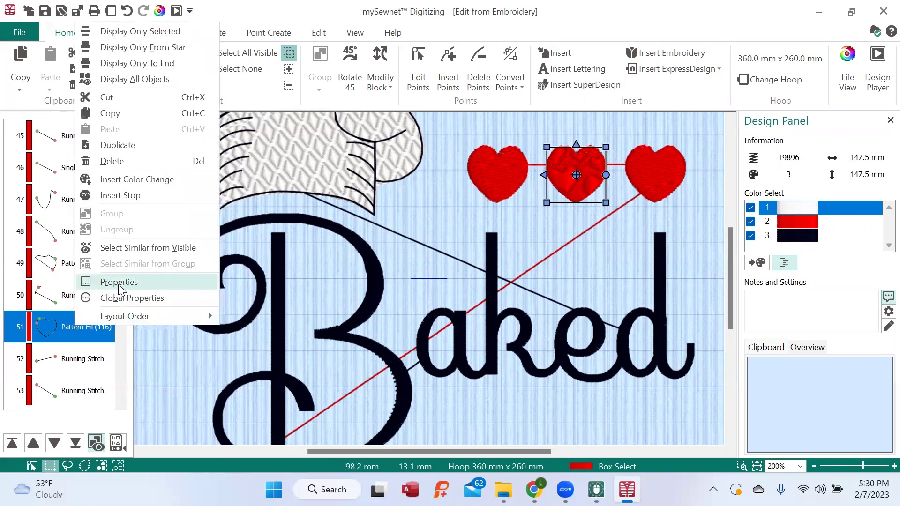
click(115, 282)
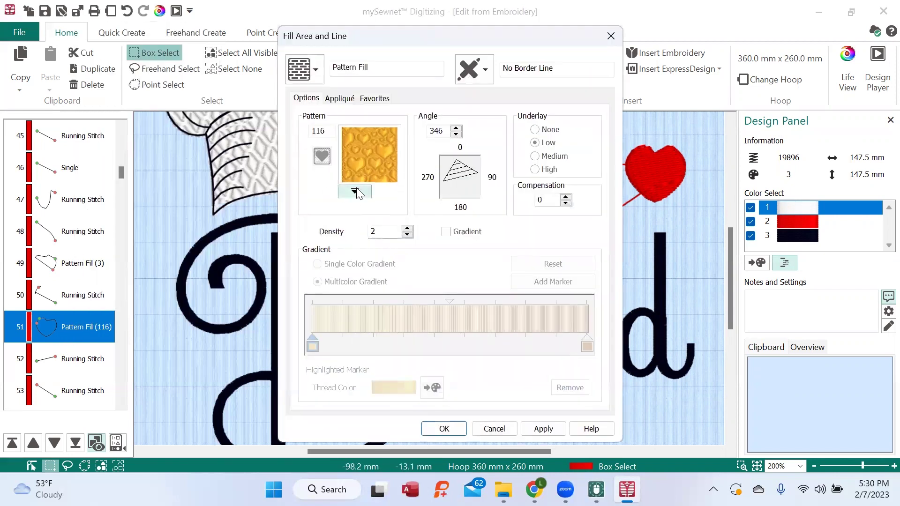
click(354, 191)
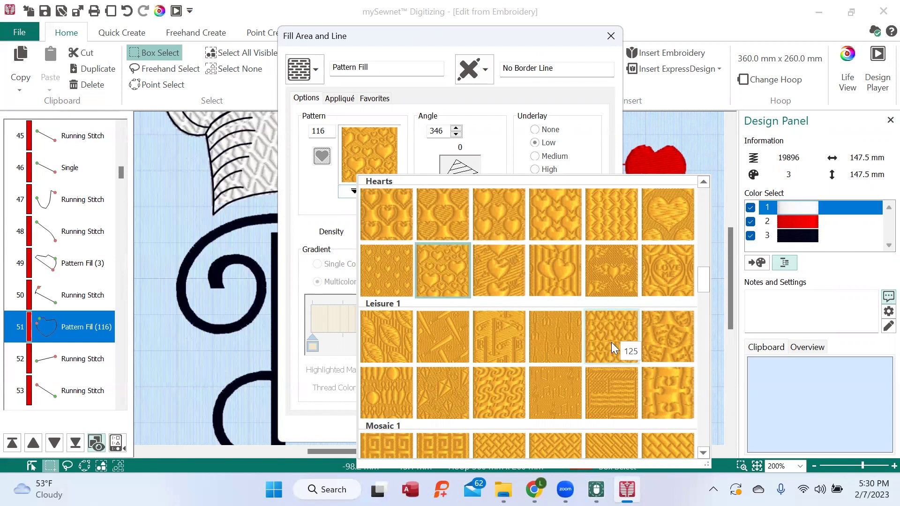
click(610, 334)
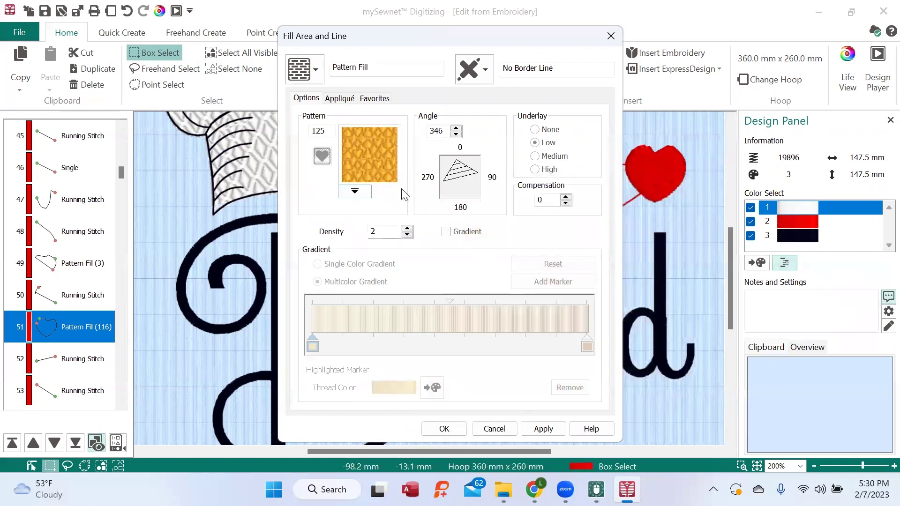
drag(425, 35, 271, 23)
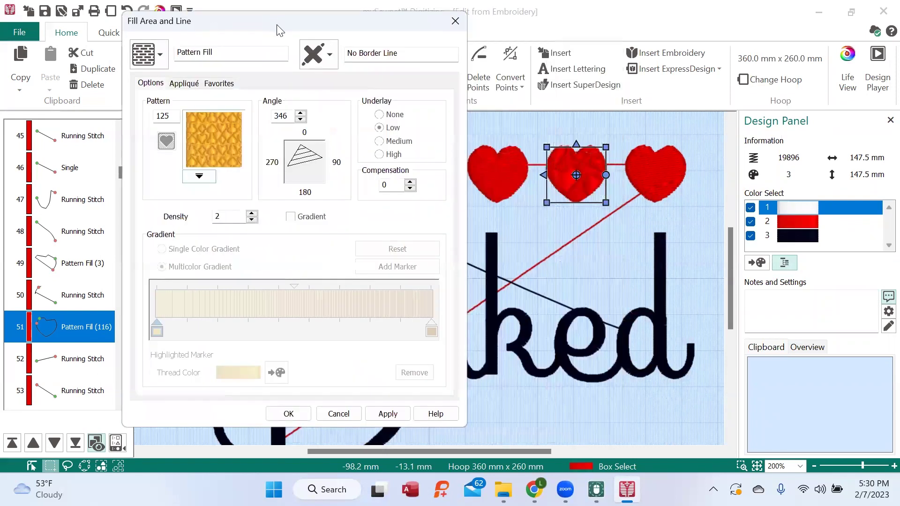
click(382, 413)
click(289, 414)
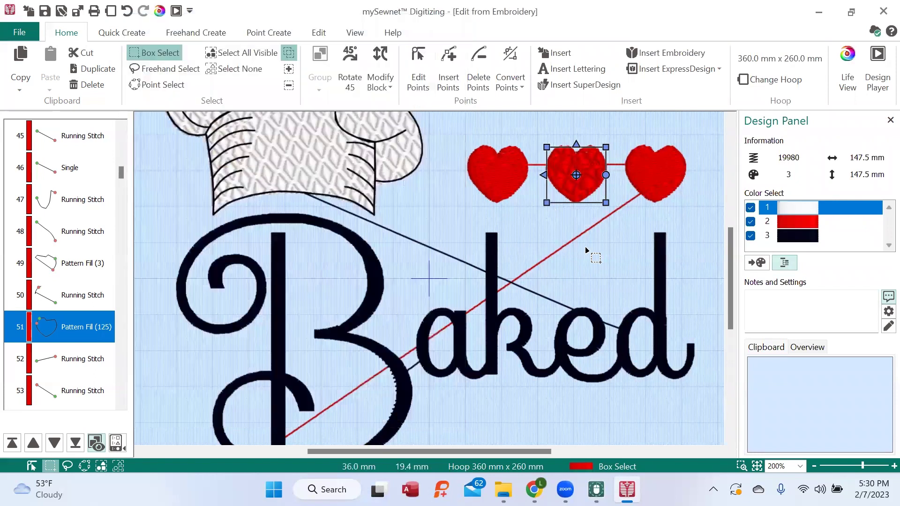
click(592, 267)
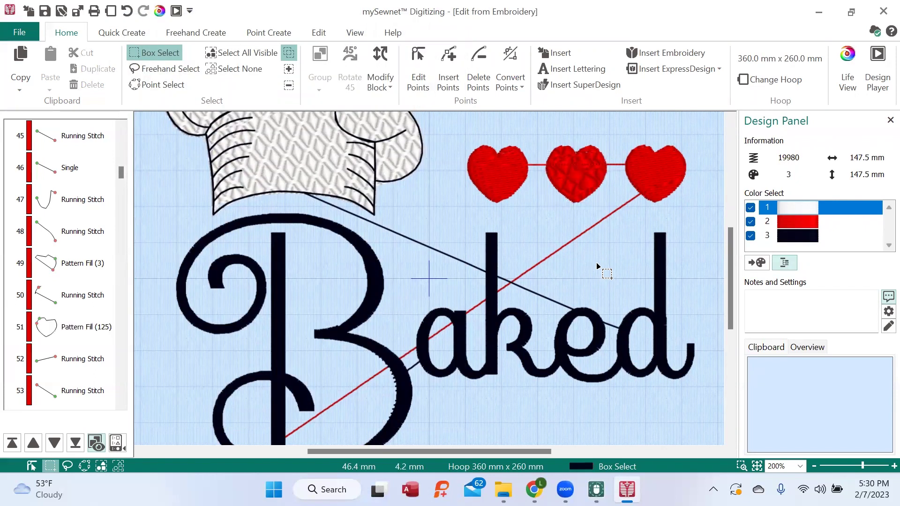
- Set the status-bar zoom back to 100% to see the whole design
click(800, 466)
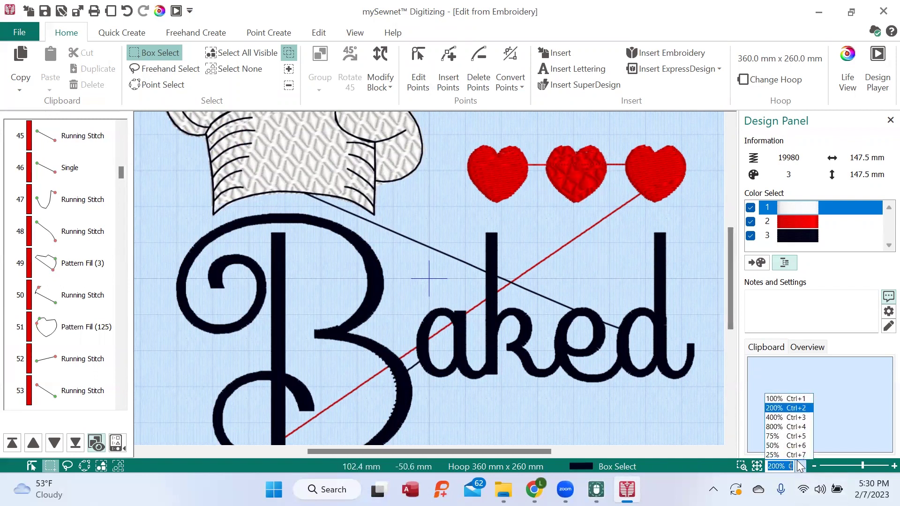
click(788, 396)
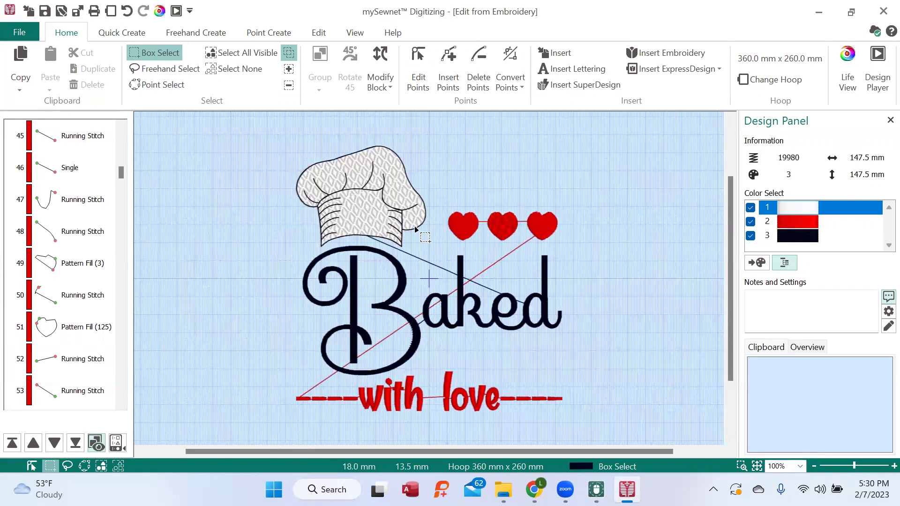